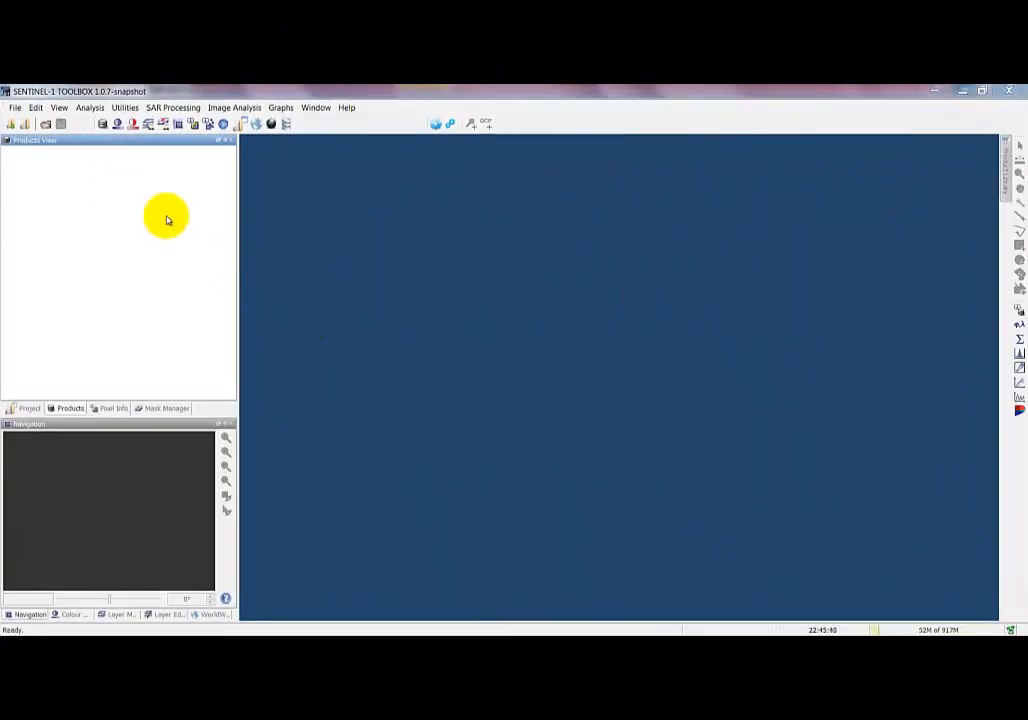
- Open both Sentinel-1 SLC zip products from the Napa Valley folder
{"action": "left_click", "coordinate": [44, 124]}
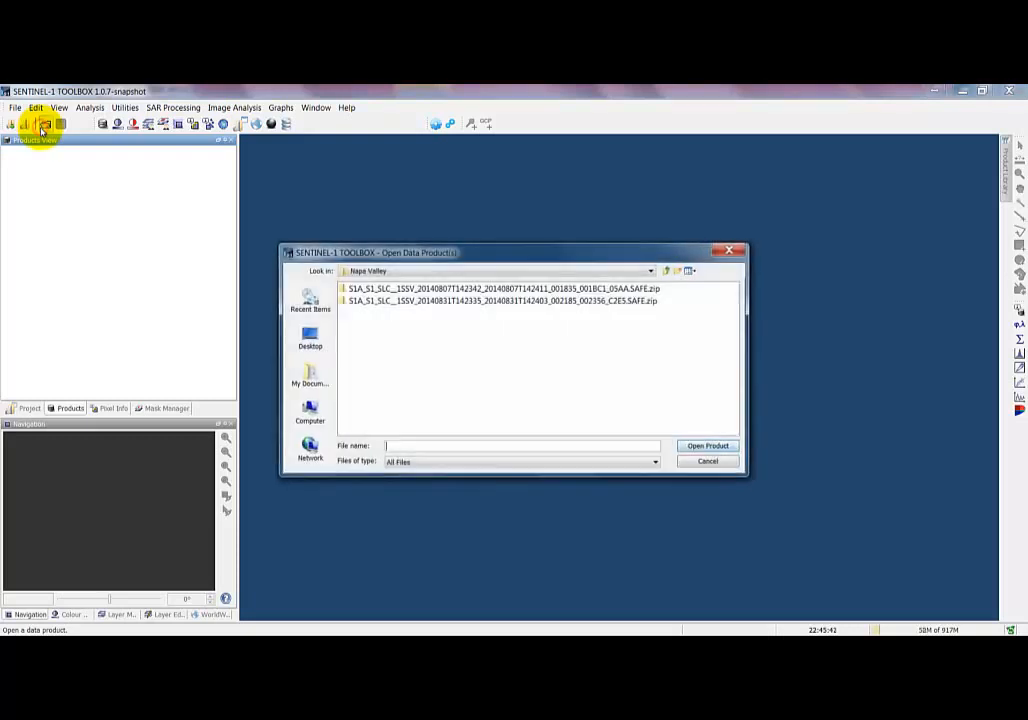
{"action": "left_click", "coordinate": [390, 289]}
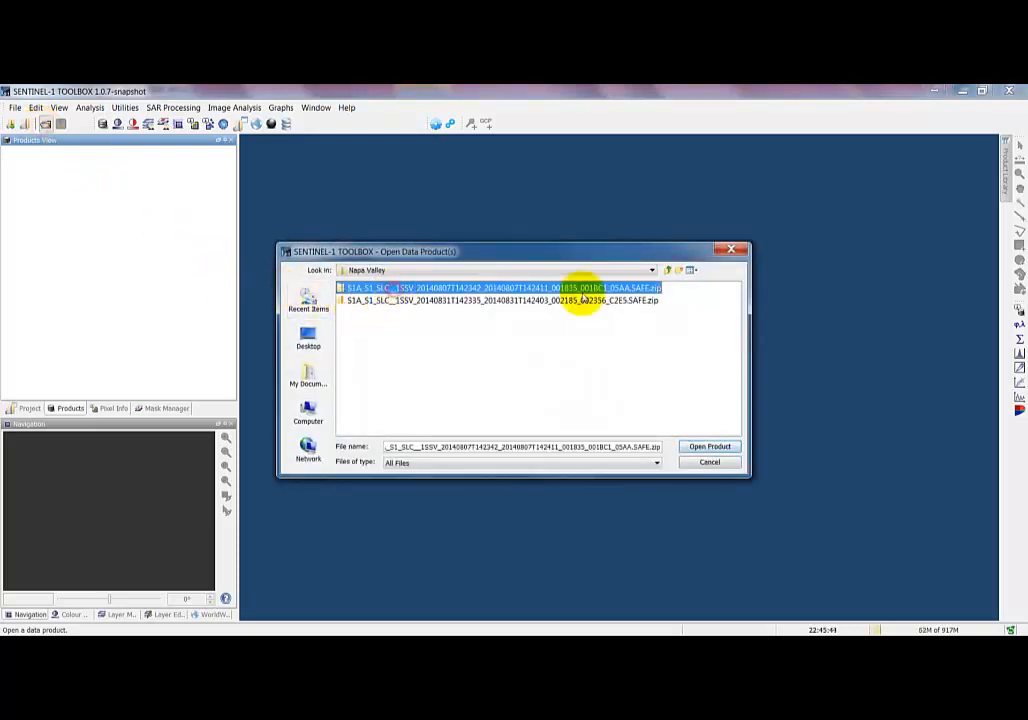
{"action": "left_click", "coordinate": [640, 300], "text": "shift"}
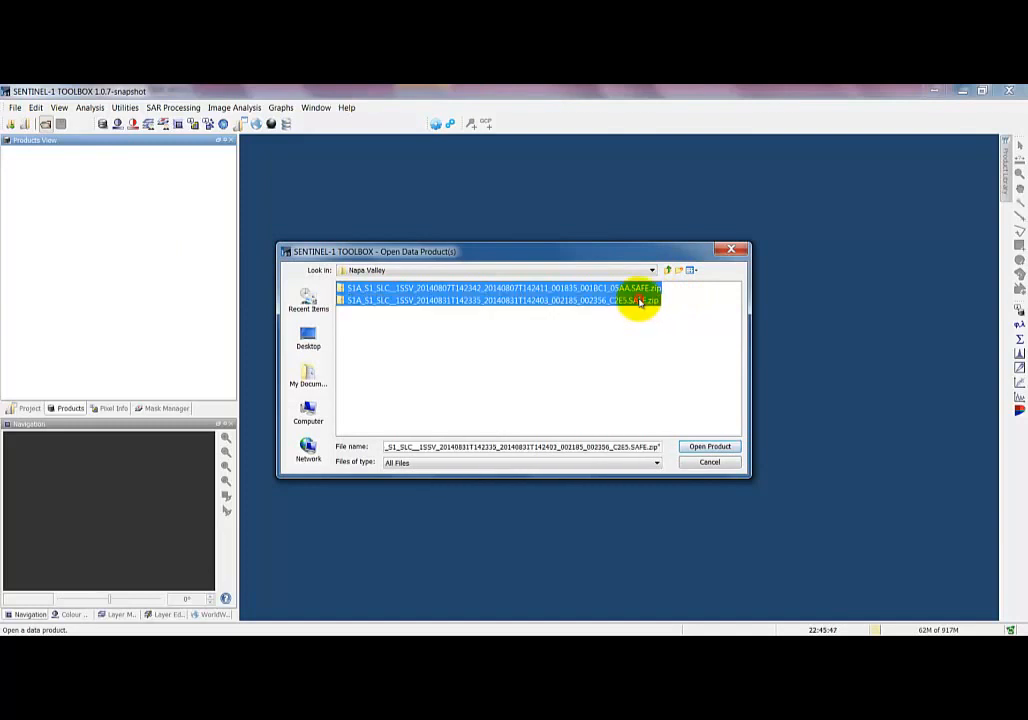
{"action": "left_click", "coordinate": [694, 447]}
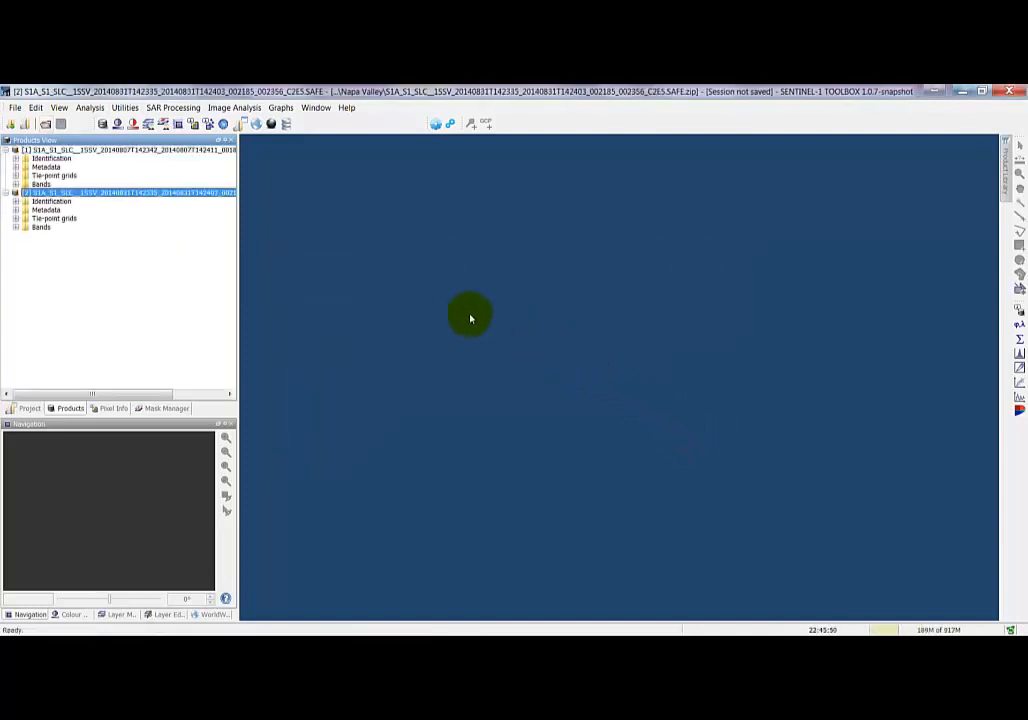
- Expand the second product's Bands and Identification folders
{"action": "left_click", "coordinate": [15, 226]}
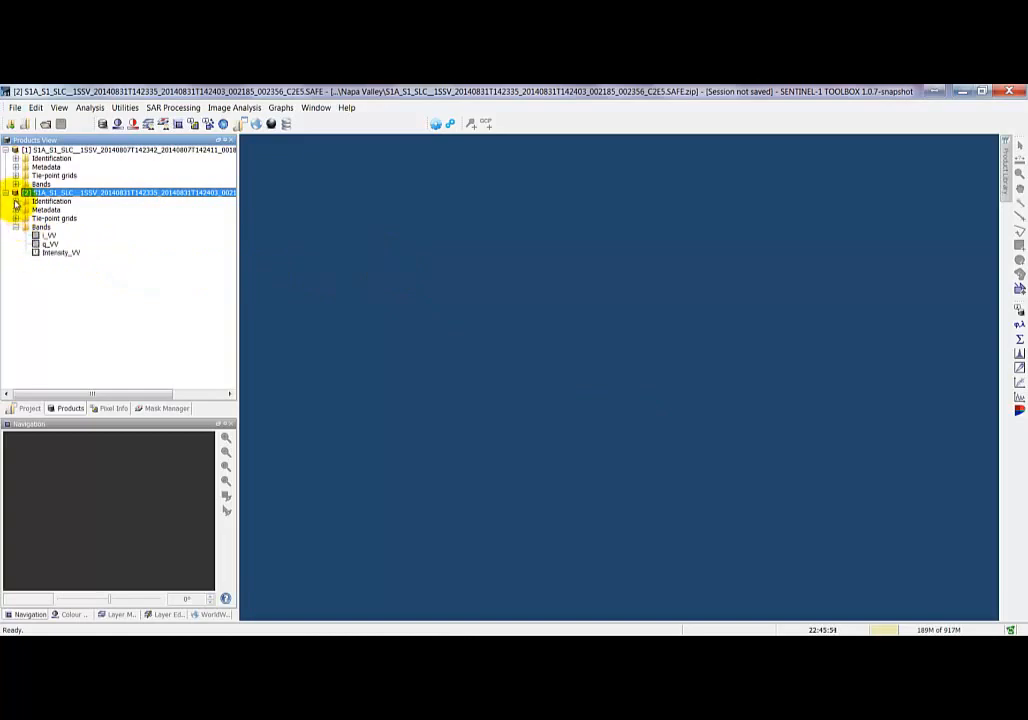
{"action": "left_click", "coordinate": [15, 201]}
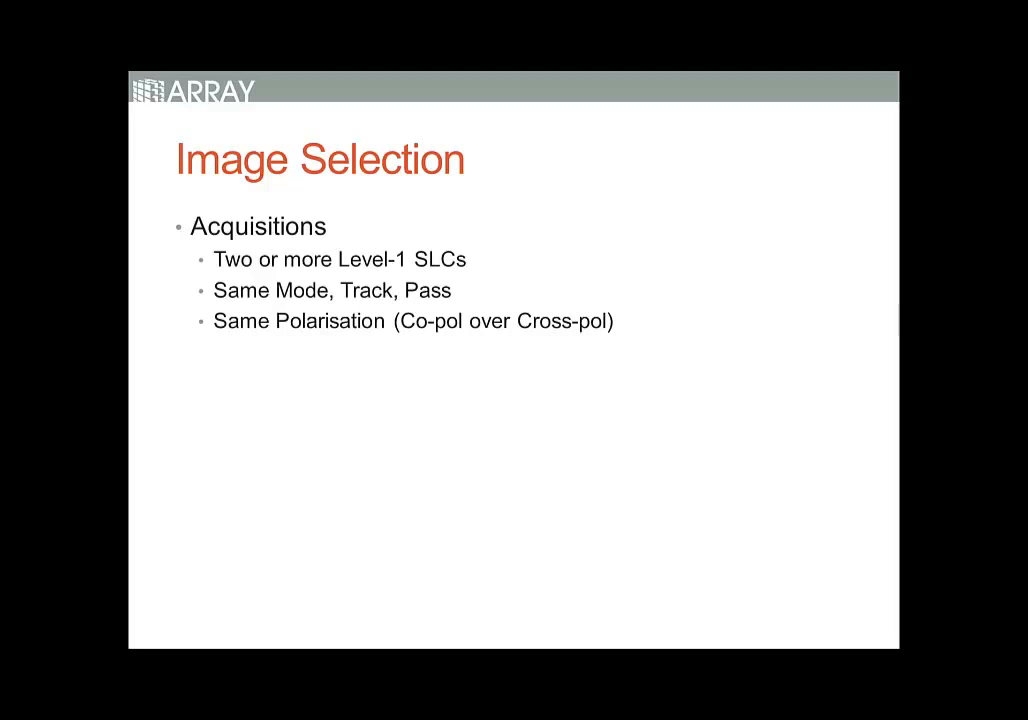
{"action": "key", "text": "Right"}
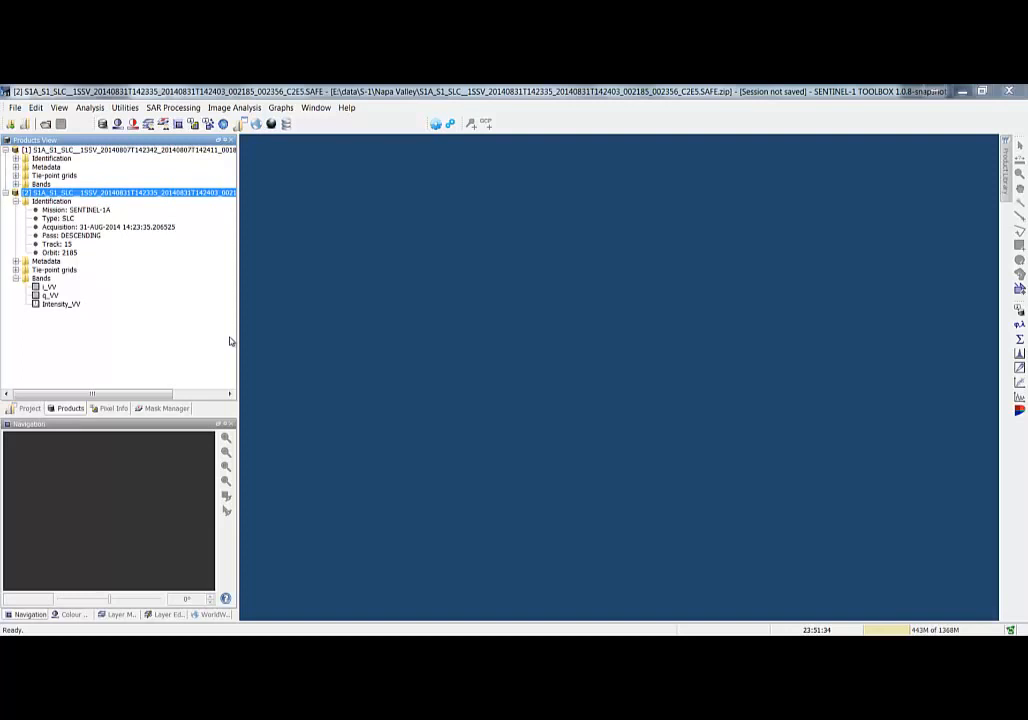
- Examine the products' footprints over California on the WorldWind map
{"action": "left_click", "coordinate": [203, 615]}
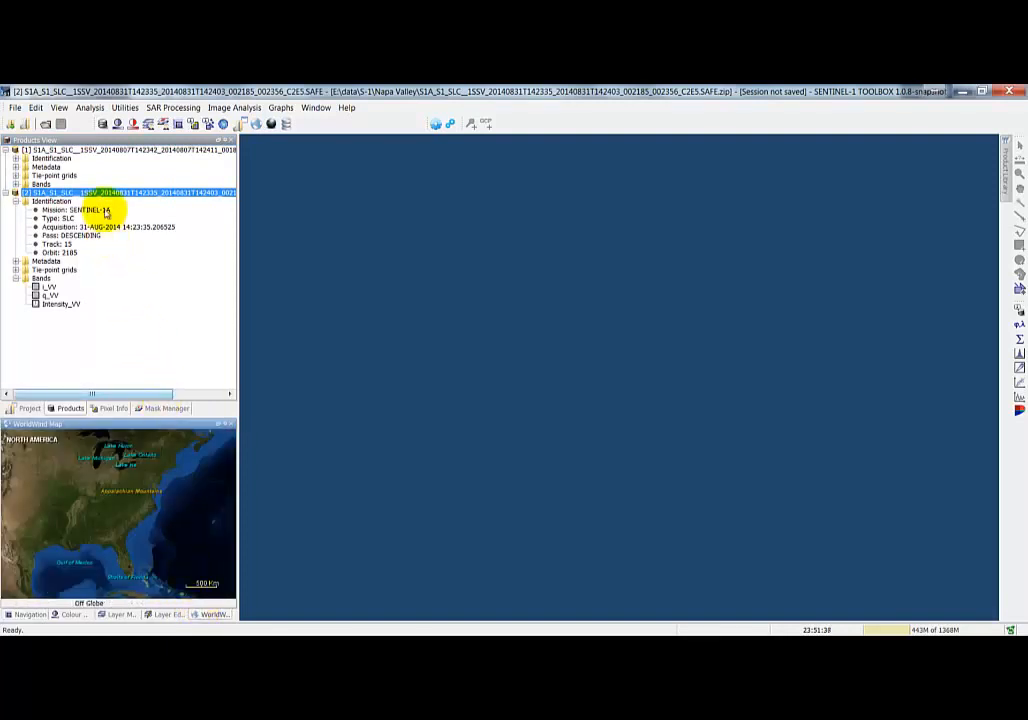
{"action": "left_click", "coordinate": [108, 192]}
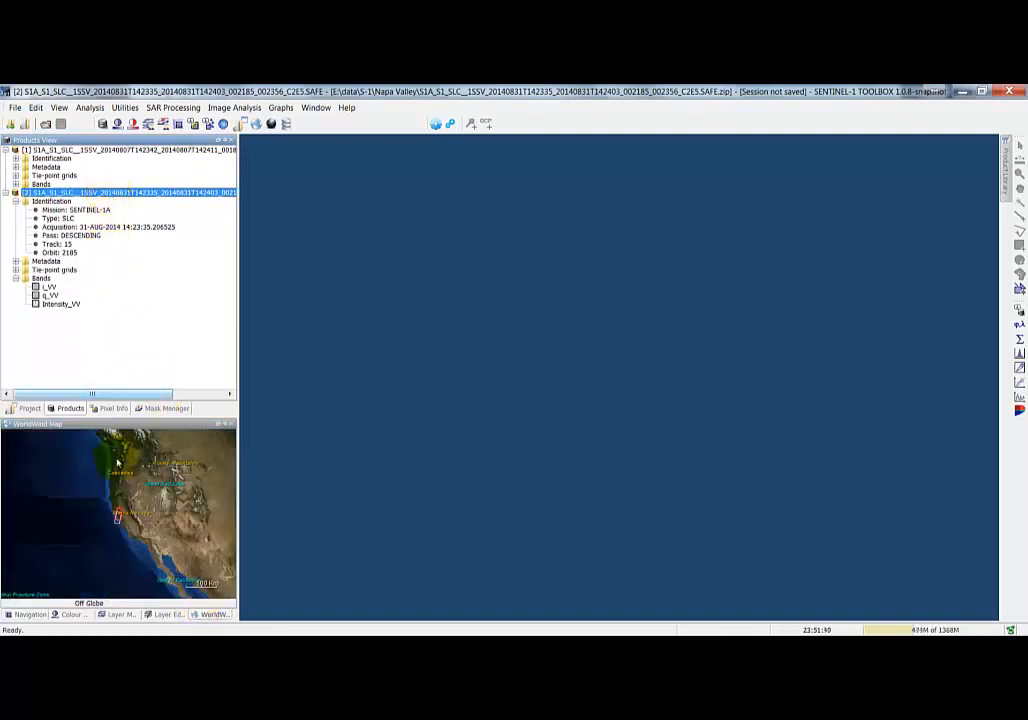
{"action": "scroll", "coordinate": [146, 517], "scroll_direction": "up", "scroll_amount": 5}
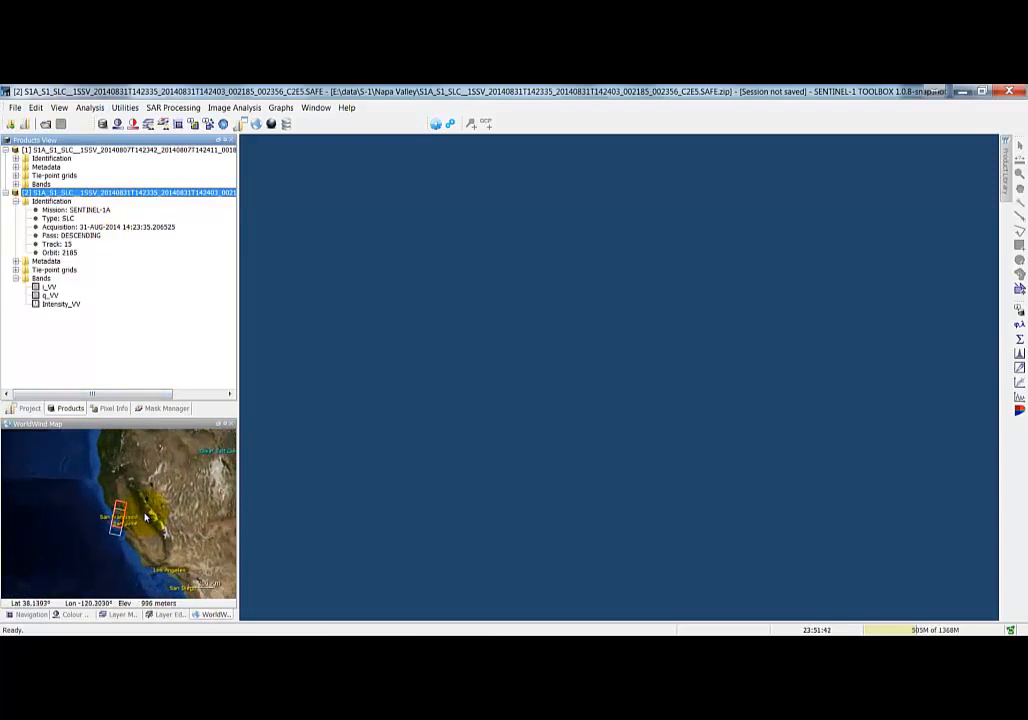
{"action": "scroll", "coordinate": [146, 517], "scroll_direction": "up", "scroll_amount": 5}
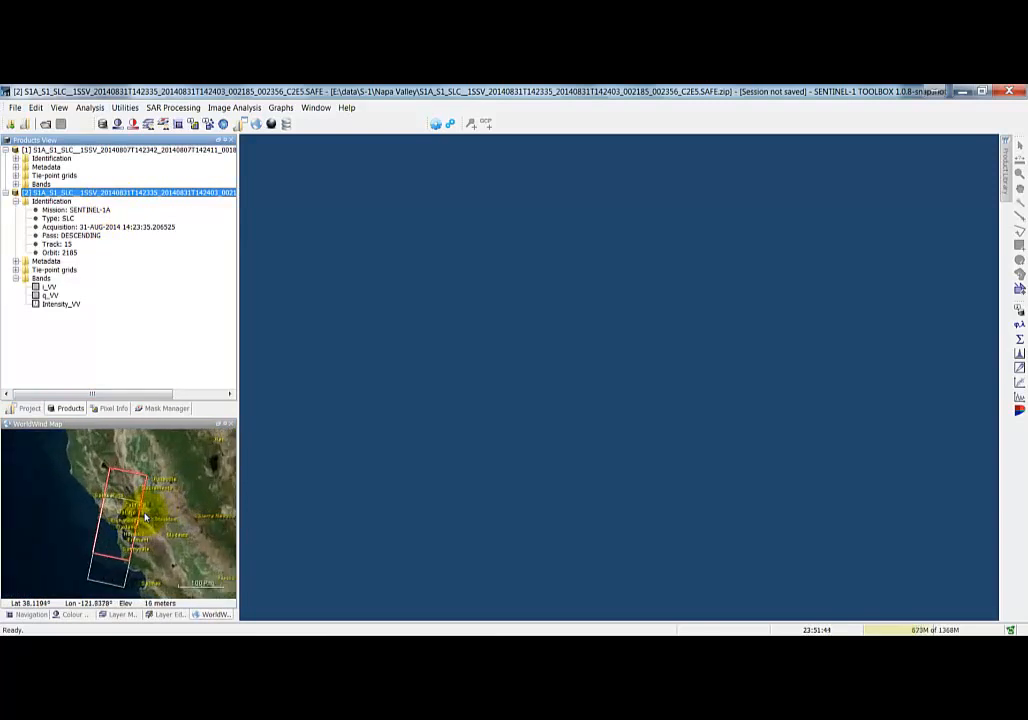
{"action": "scroll", "coordinate": [146, 517], "scroll_direction": "up", "scroll_amount": 3}
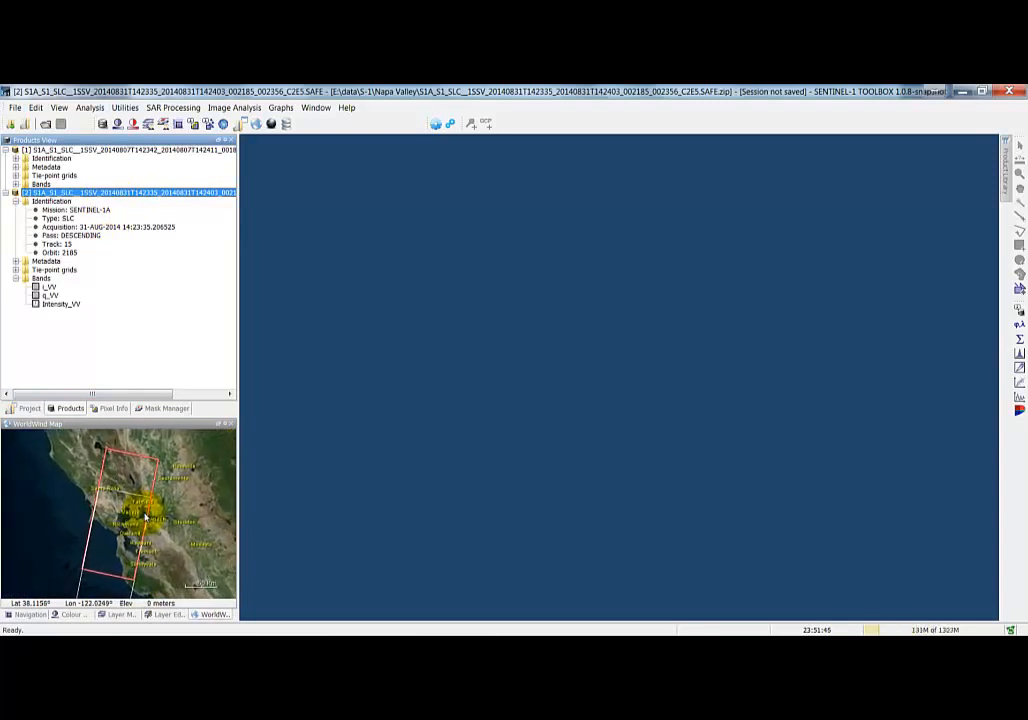
{"action": "scroll", "coordinate": [146, 517], "scroll_direction": "up", "scroll_amount": 3}
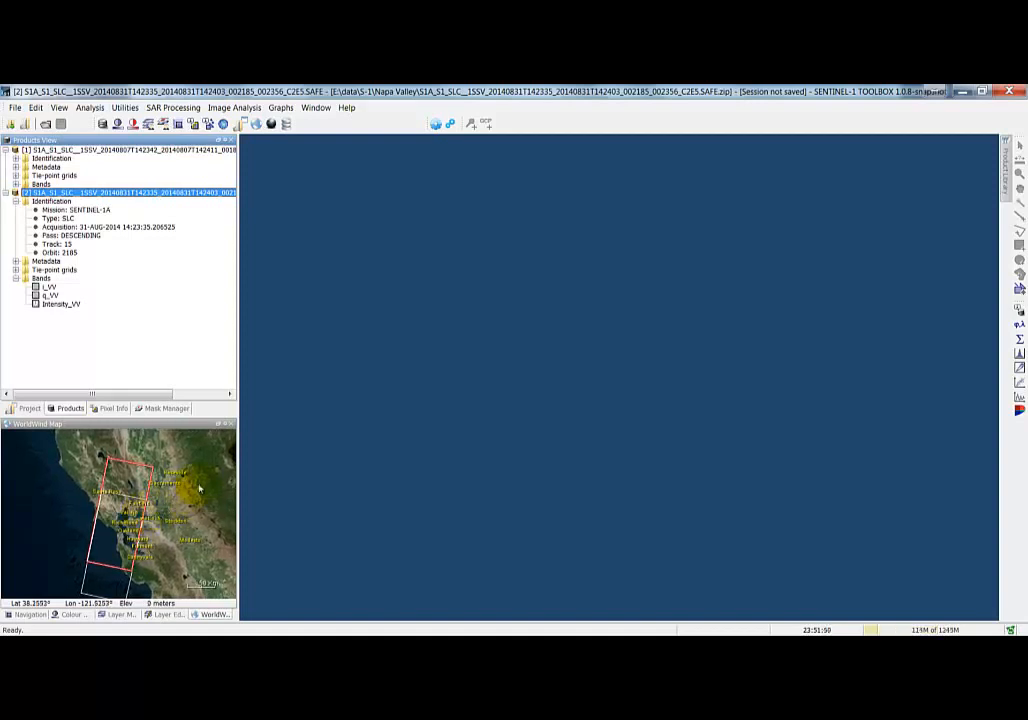
- Run the InSAR Stack Overview on the opened products to compare master and slave baselines
{"action": "left_click", "coordinate": [176, 107]}
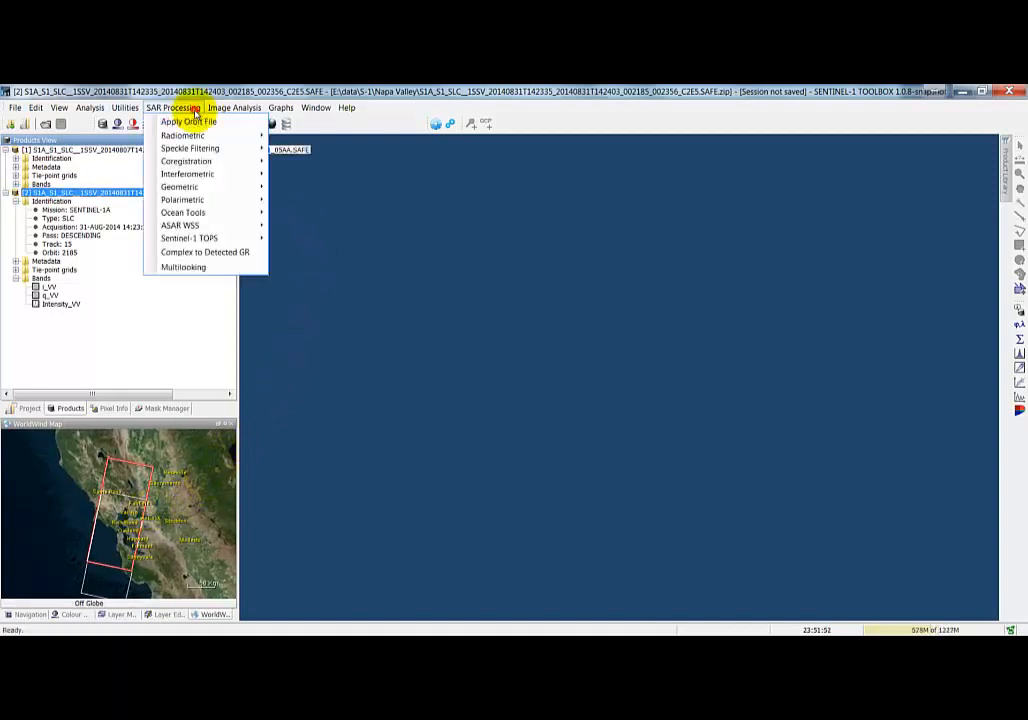
{"action": "mouse_move", "coordinate": [211, 172]}
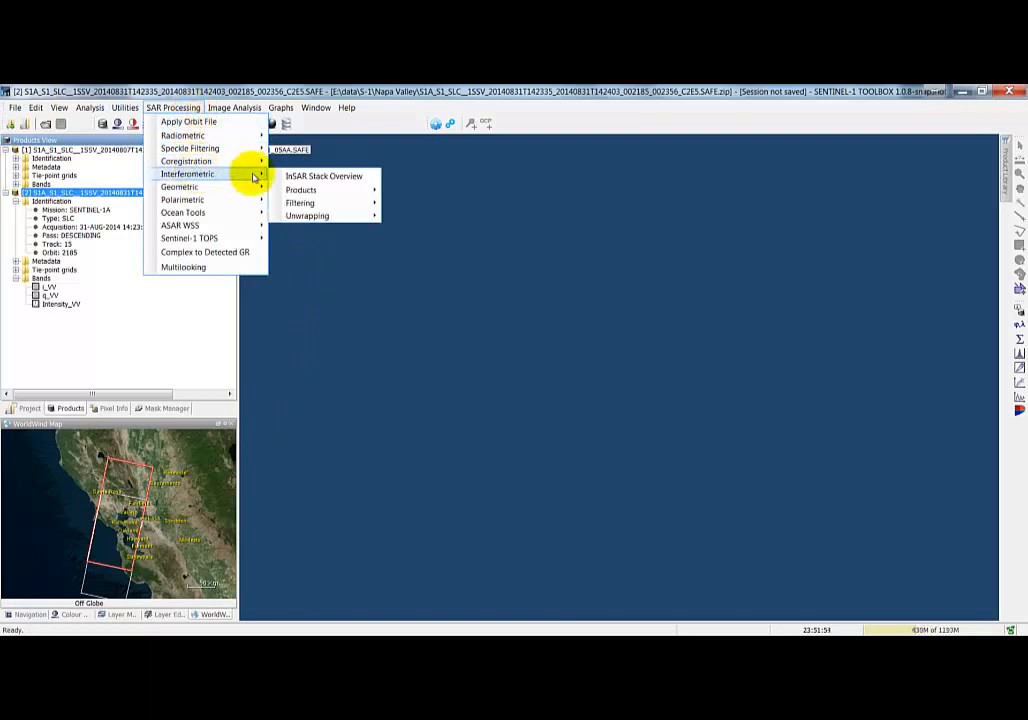
{"action": "left_click", "coordinate": [287, 176]}
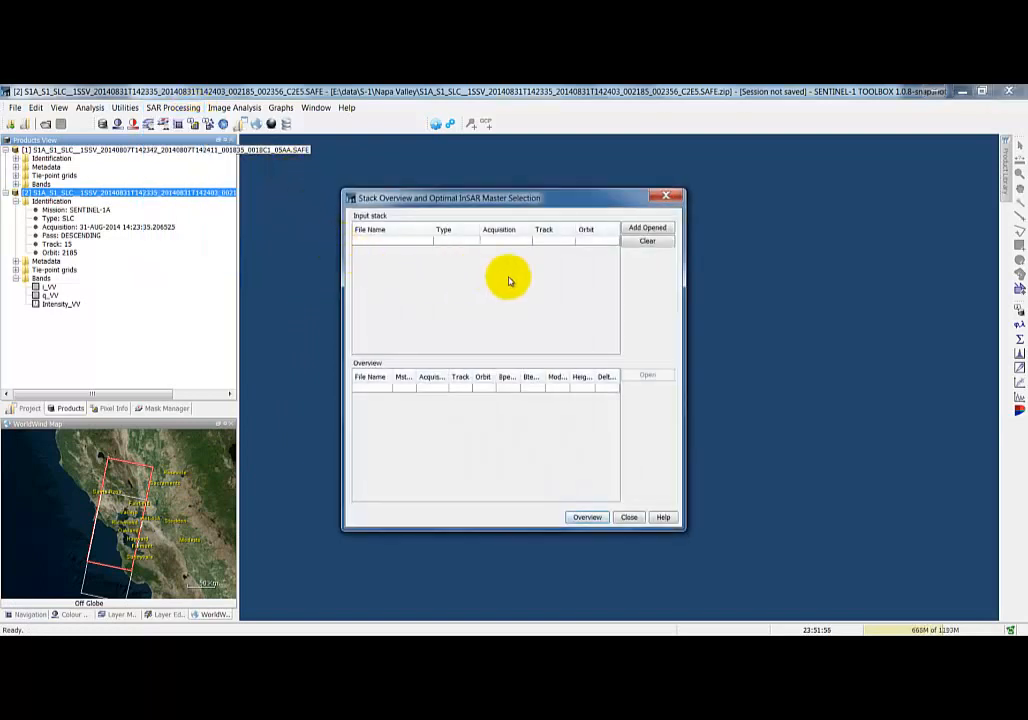
{"action": "left_click", "coordinate": [646, 228]}
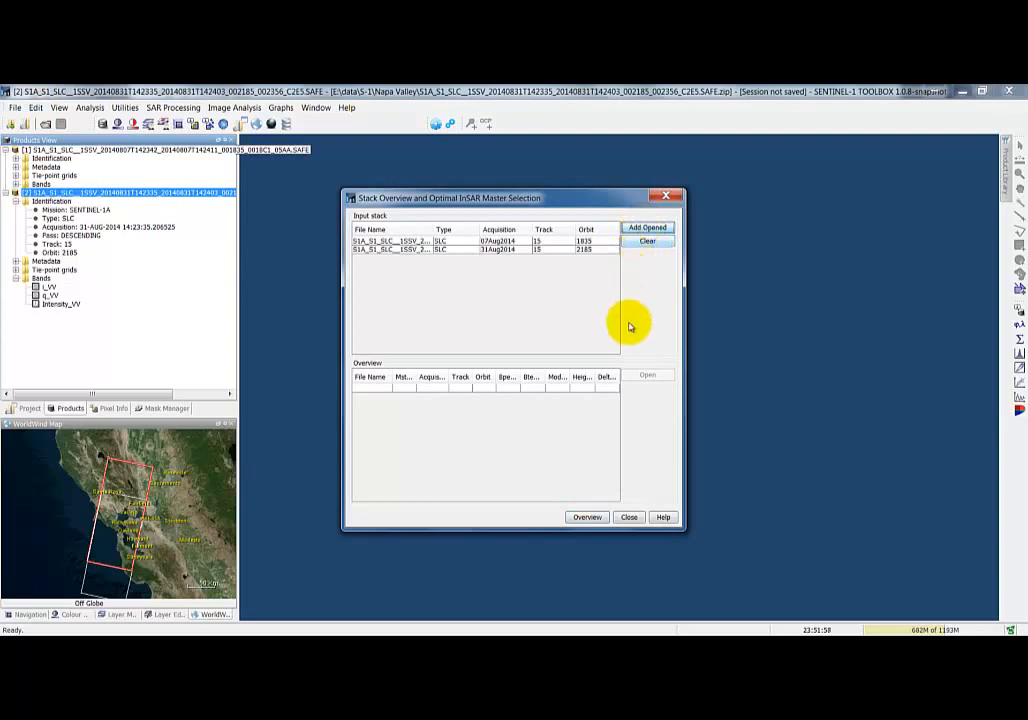
{"action": "left_click", "coordinate": [591, 519]}
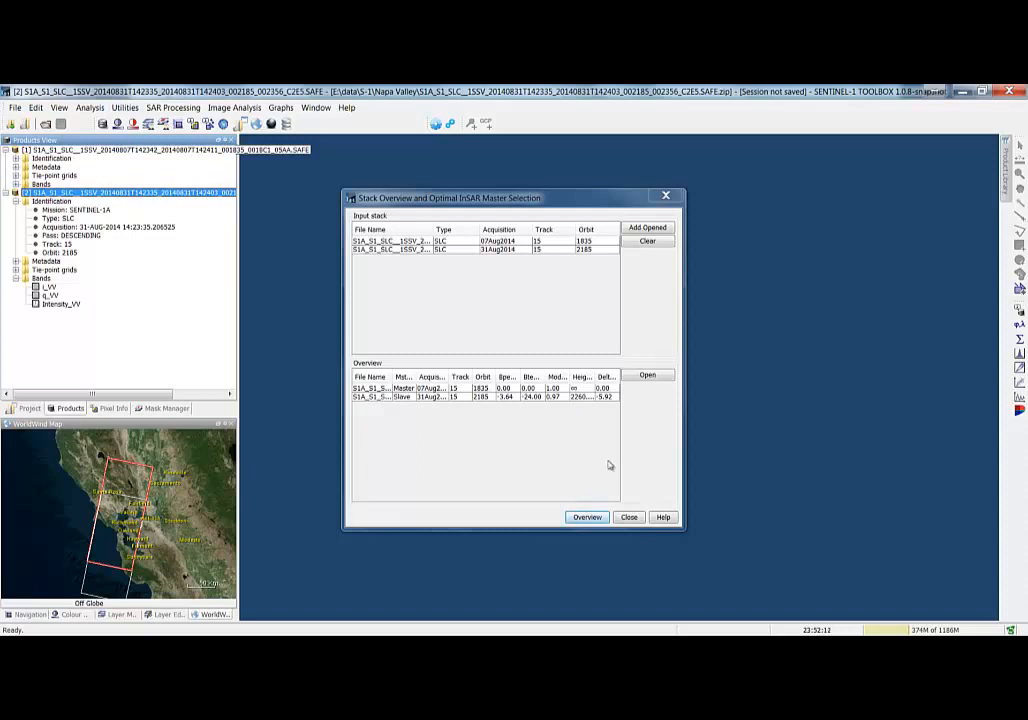
{"action": "left_click_drag", "start_coordinate": [684, 407], "coordinate": [787, 406]}
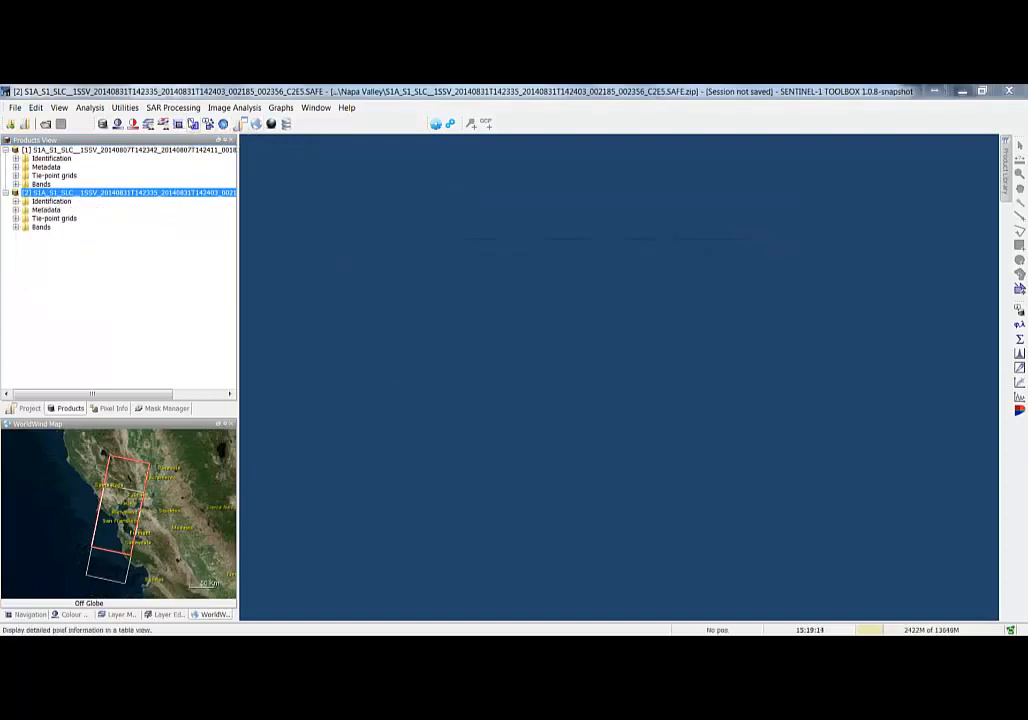
- Open the Deformation-Pre-Processing InSAR graph and set the Read source to the 07 Aug 2014 product
{"action": "left_click", "coordinate": [271, 109]}
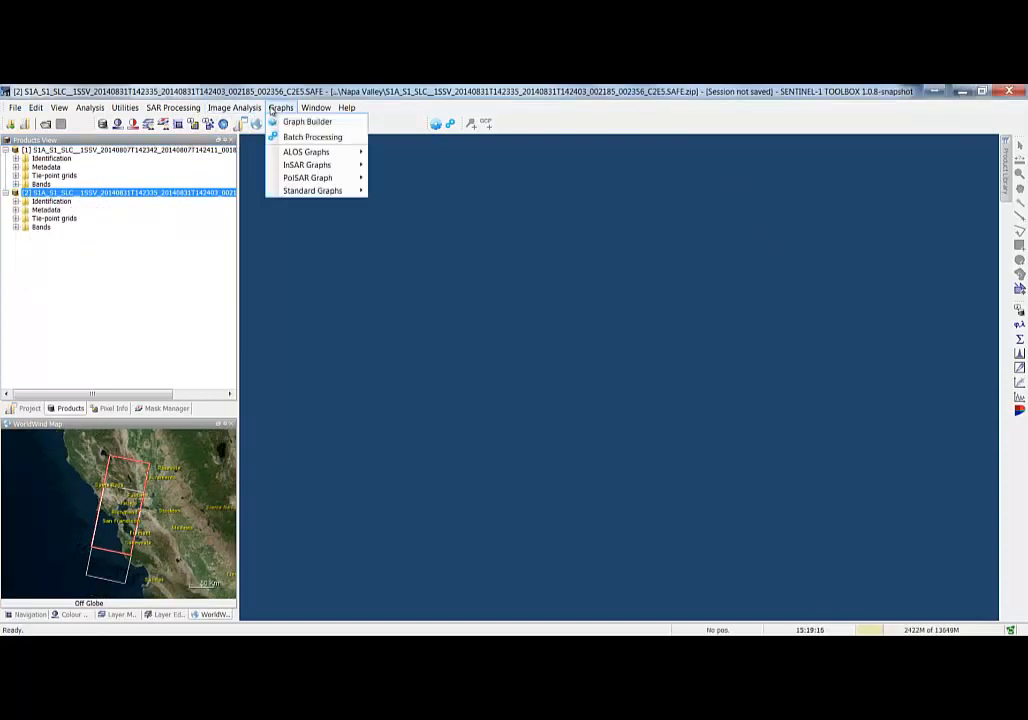
{"action": "mouse_move", "coordinate": [296, 168]}
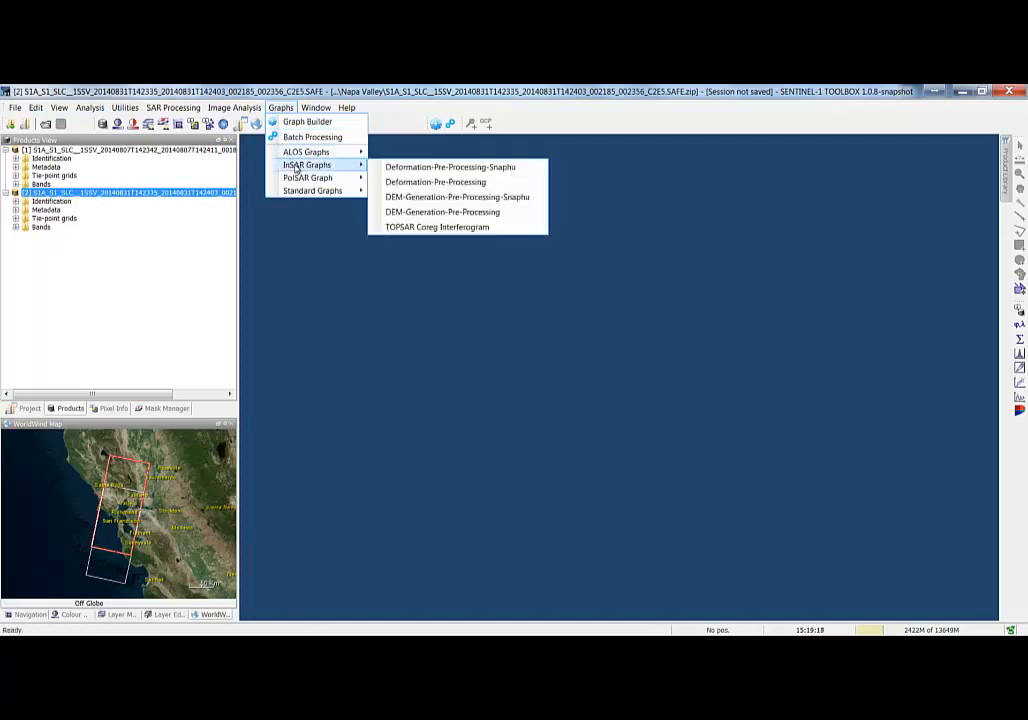
{"action": "left_click", "coordinate": [463, 184]}
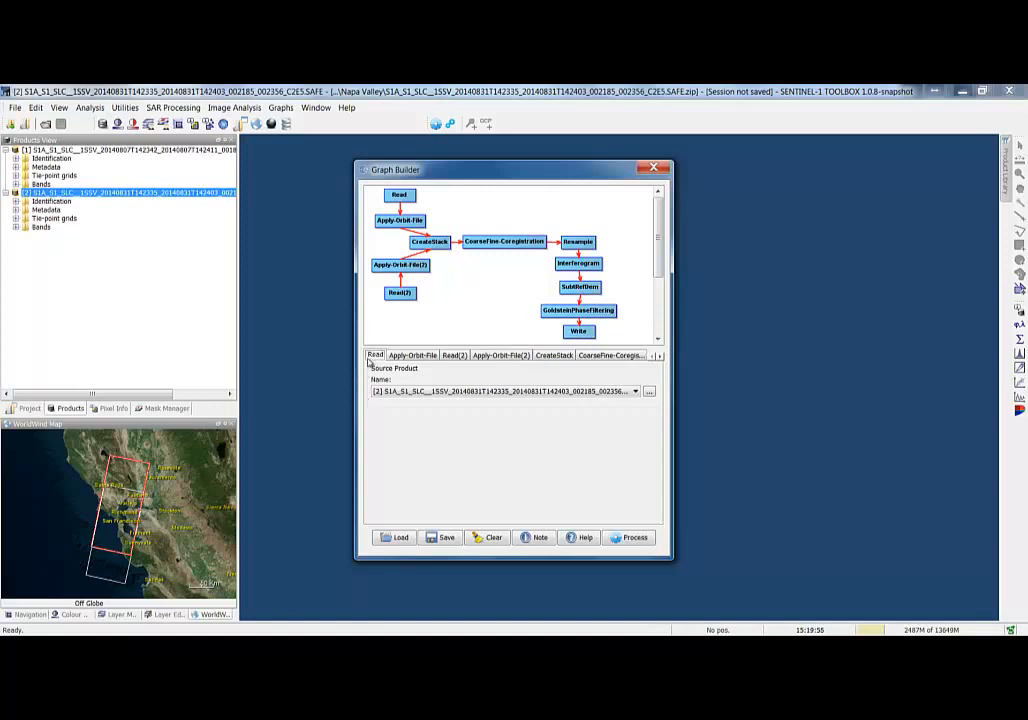
{"action": "left_click", "coordinate": [382, 391]}
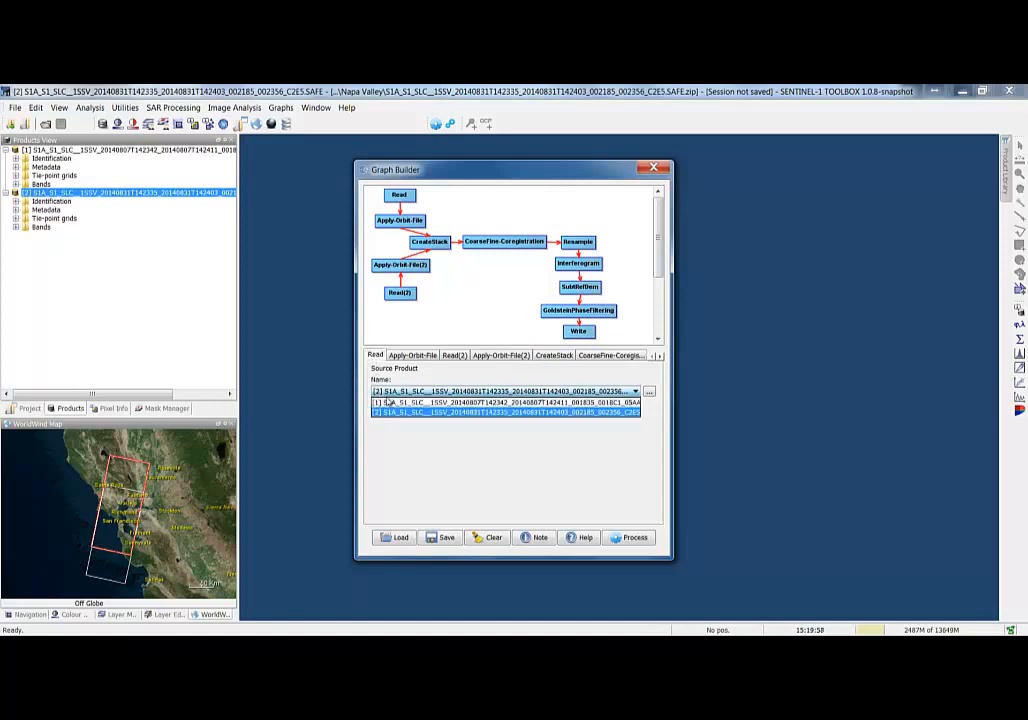
{"action": "left_click", "coordinate": [388, 403]}
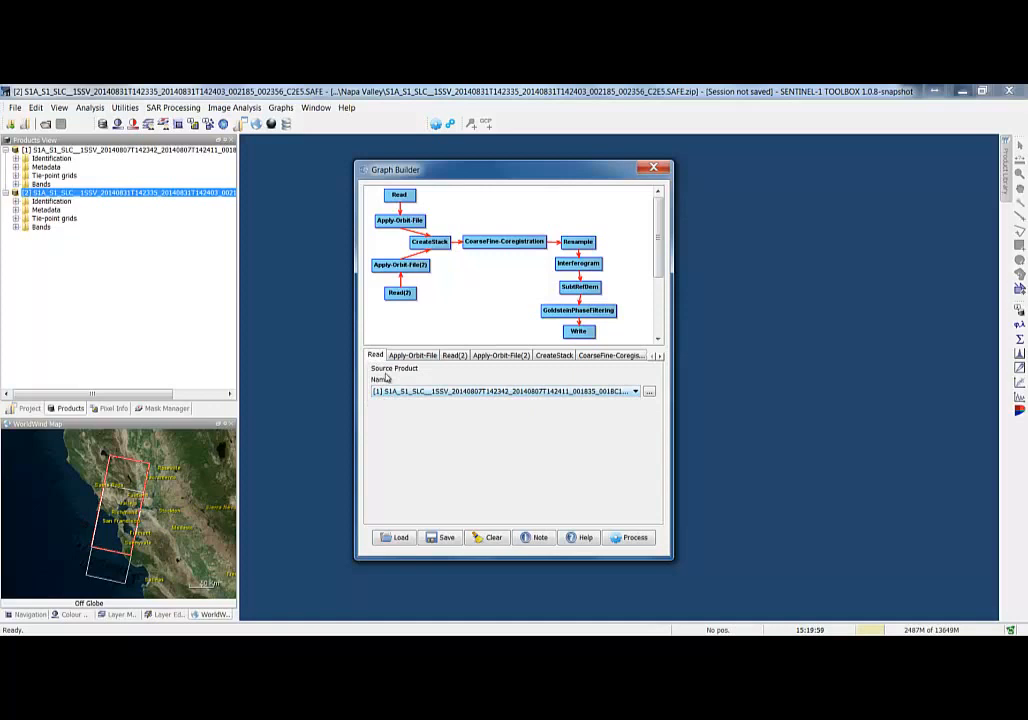
- Set the Read(2) source to the 31 Aug 2014 product
{"action": "left_click", "coordinate": [455, 356]}
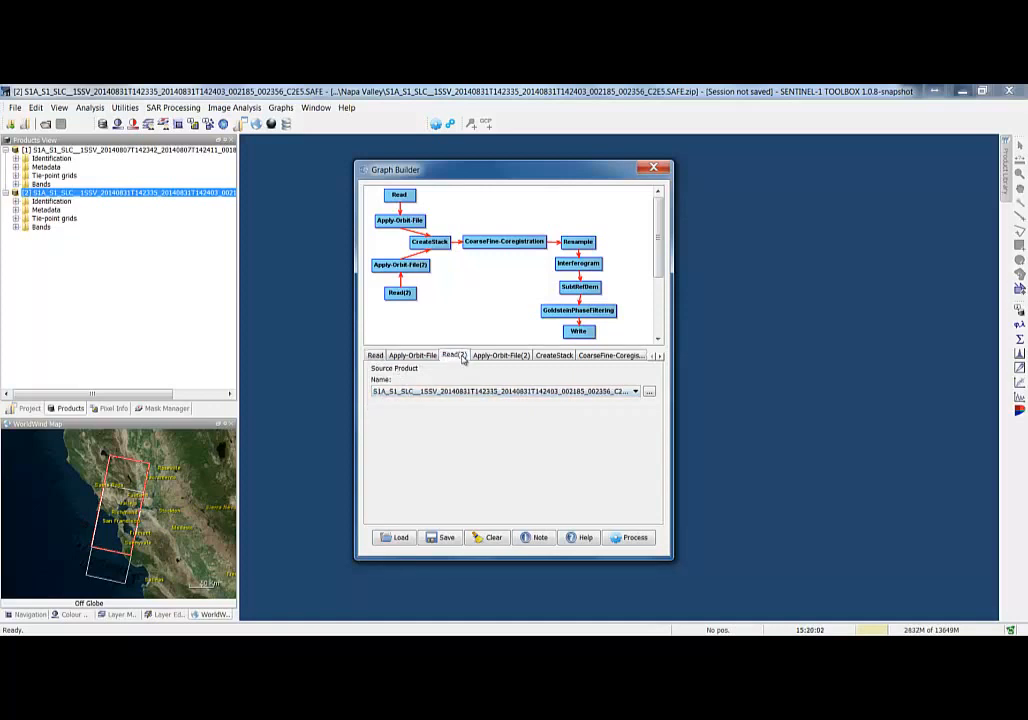
{"action": "left_click", "coordinate": [414, 391]}
{"action": "left_click", "coordinate": [408, 413]}
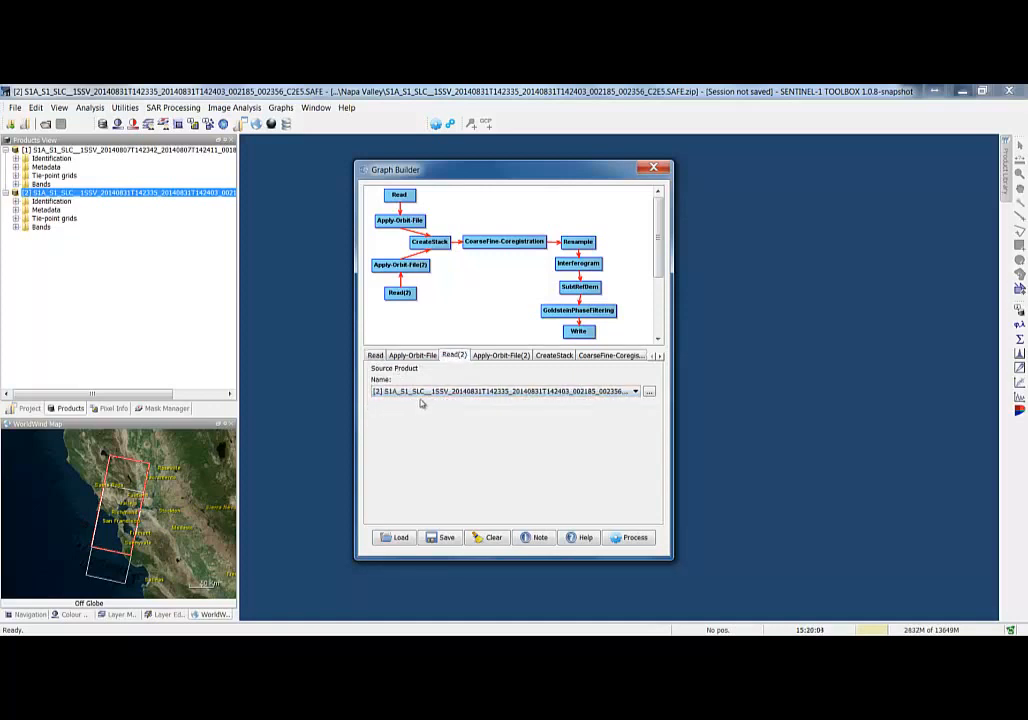
- Review the orbit, CreateStack, coregistration, Interferogram, SubtRefDem and Write node settings of the graph
{"action": "left_click", "coordinate": [498, 356]}
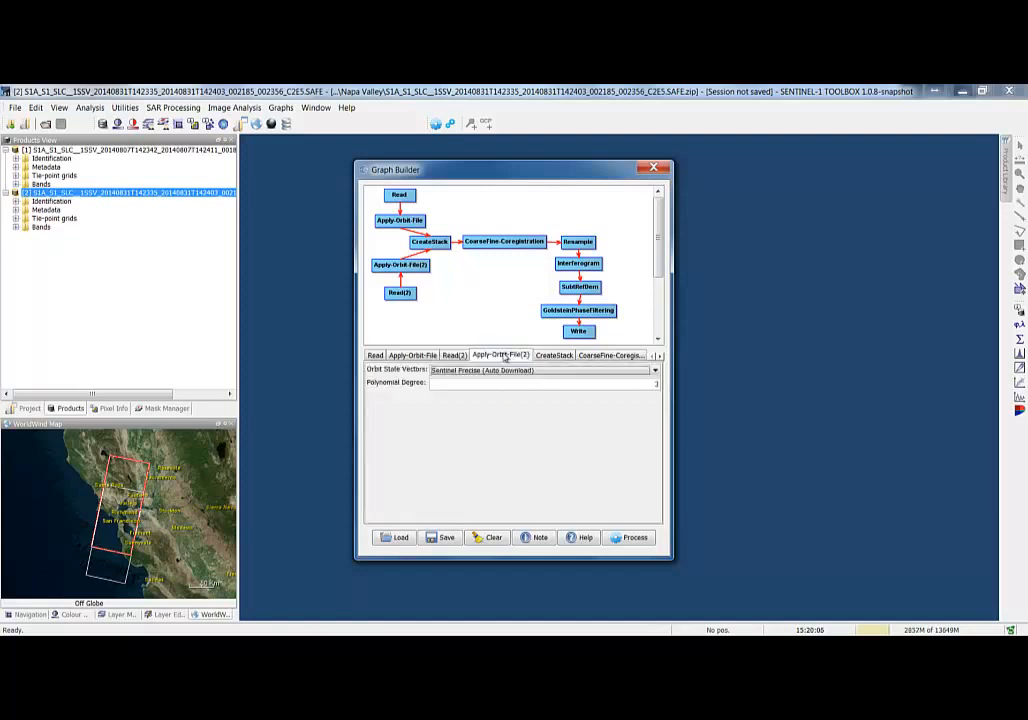
{"action": "left_click", "coordinate": [549, 356]}
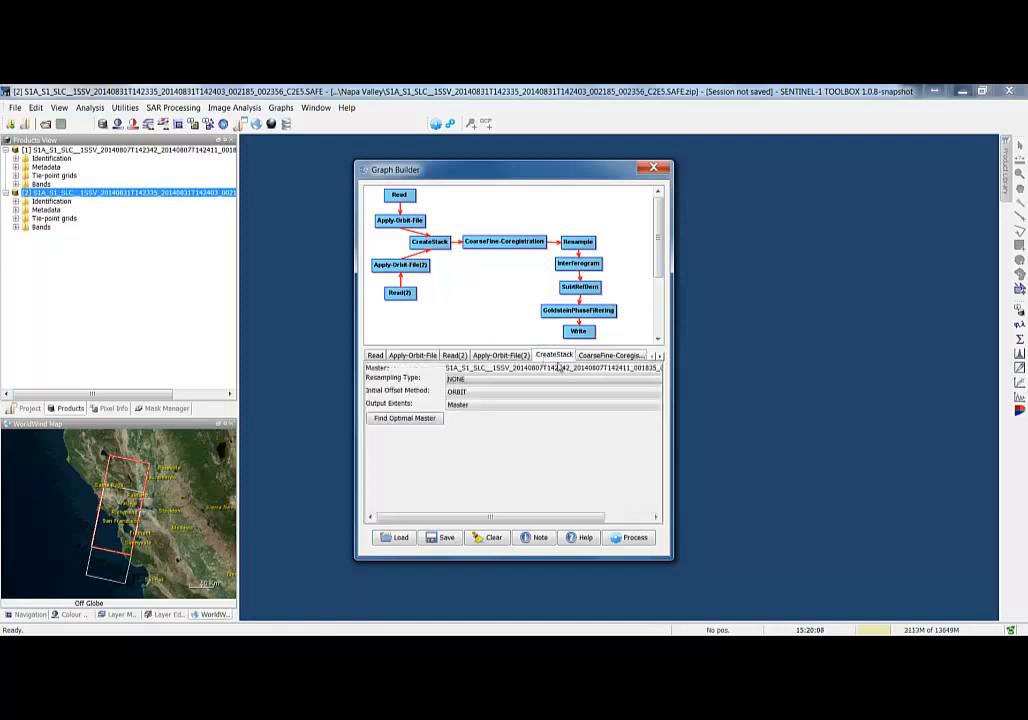
{"action": "left_click", "coordinate": [596, 358]}
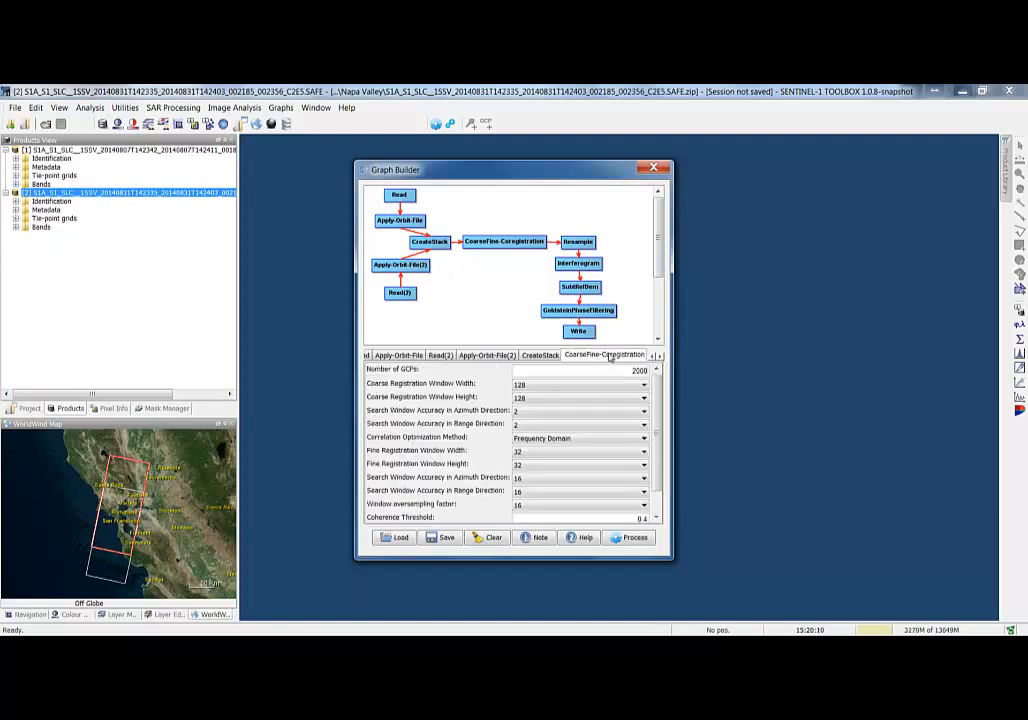
{"action": "left_click", "coordinate": [580, 262]}
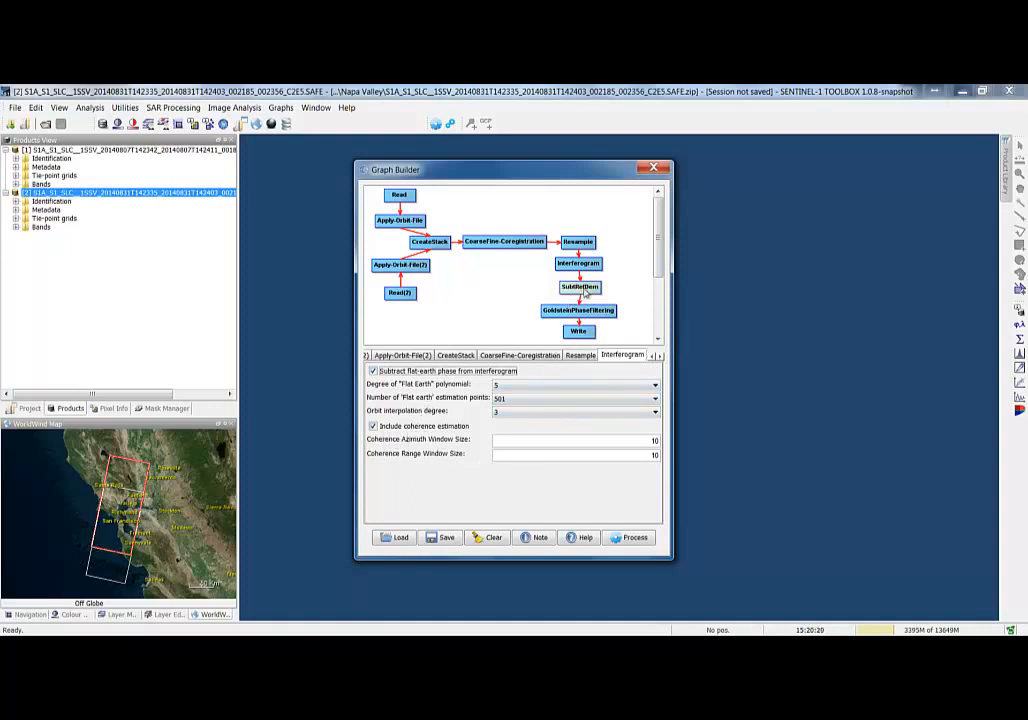
{"action": "left_click", "coordinate": [589, 289]}
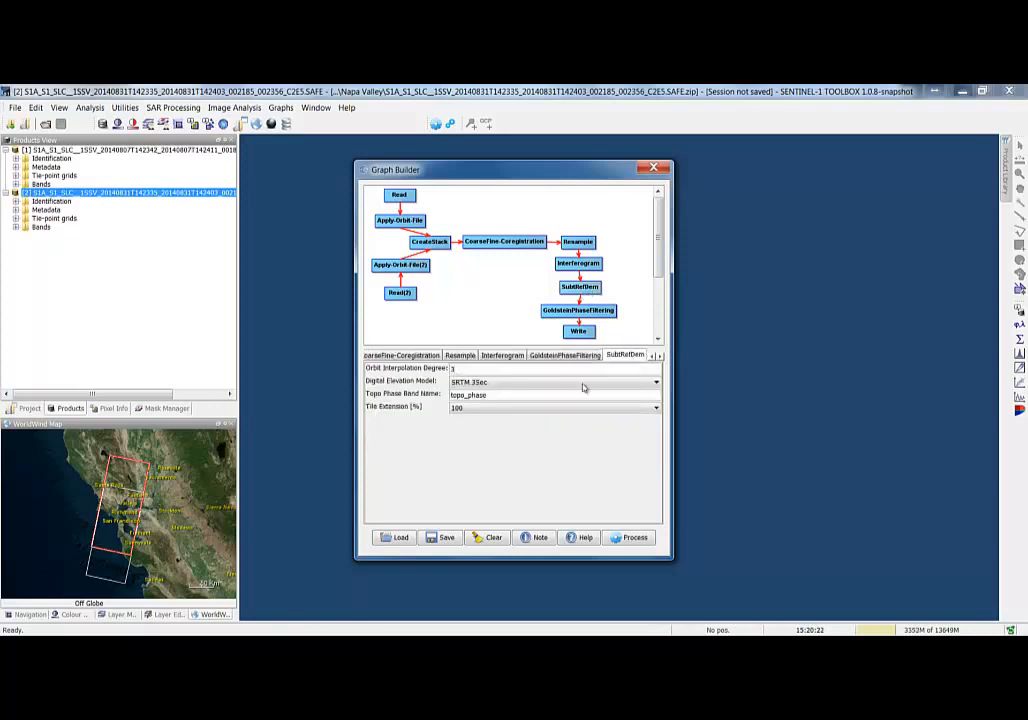
{"action": "left_click", "coordinate": [579, 331]}
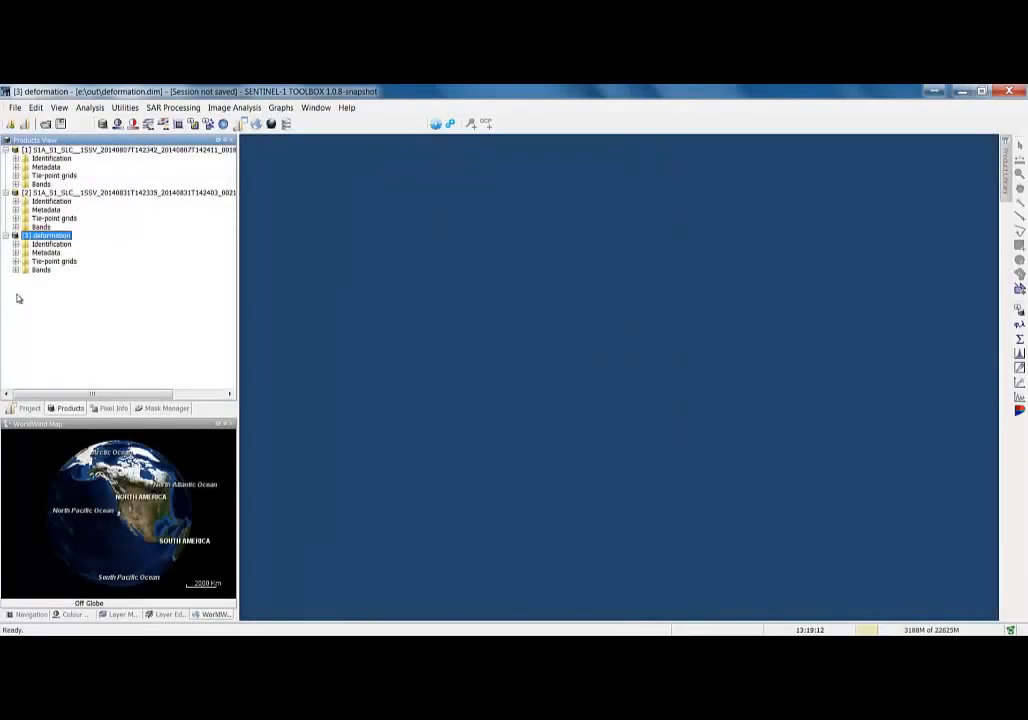
- Expand the deformation product's bands and open the coherence band in an image view
{"action": "left_click", "coordinate": [15, 270]}
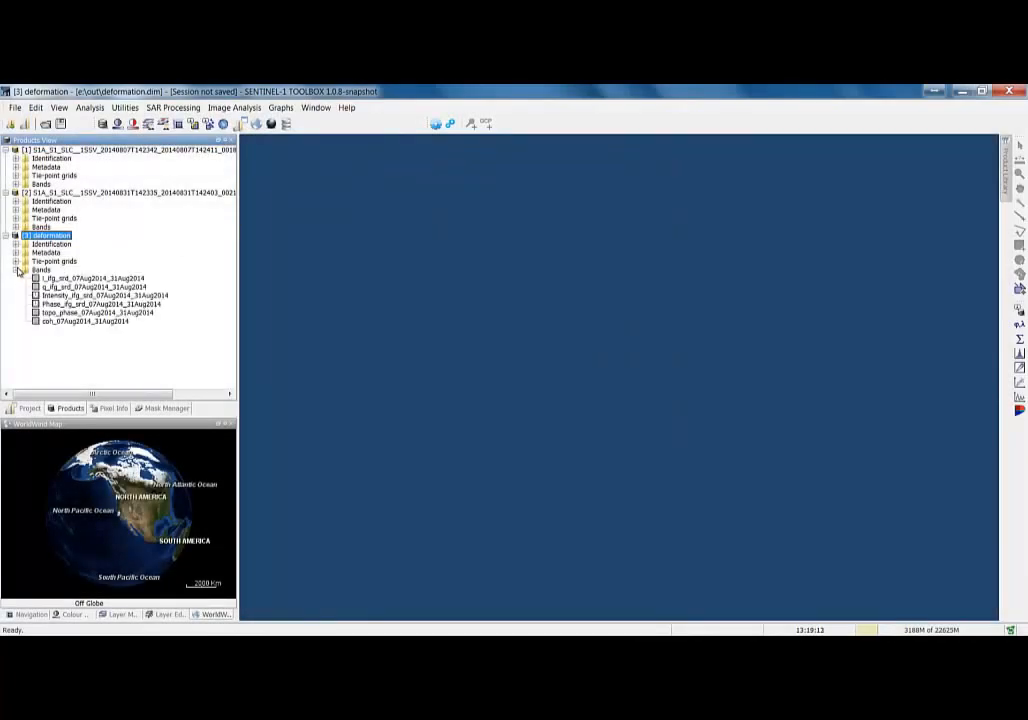
{"action": "double_click", "coordinate": [62, 321]}
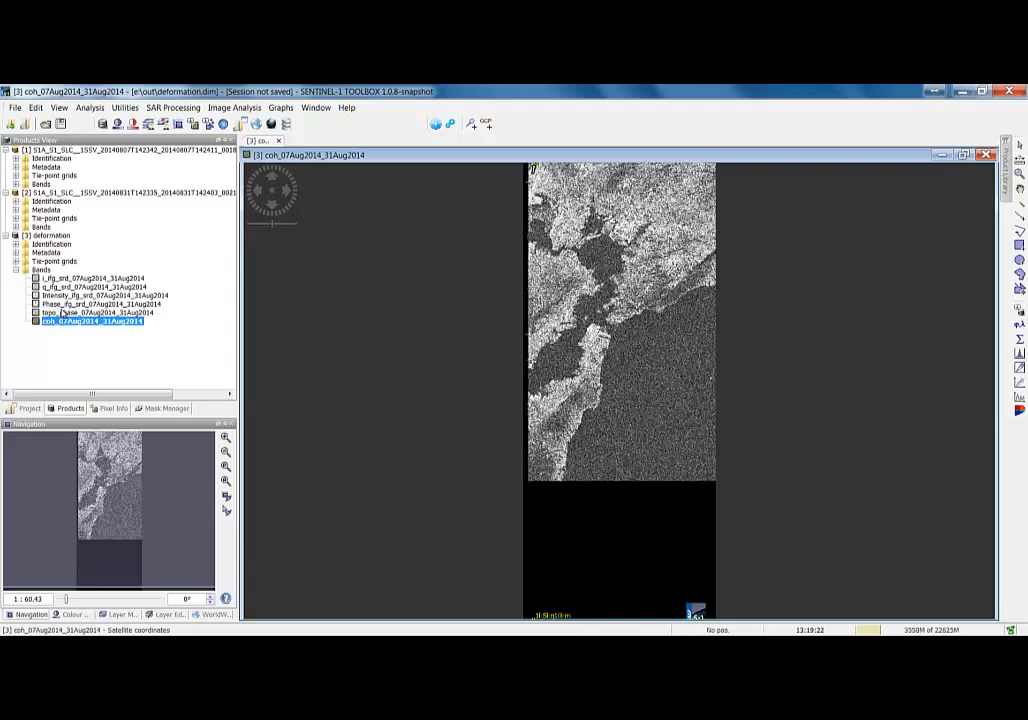
- Open the Phase_ifg band and inspect the interferogram fringes around the earthquake area
{"action": "double_click", "coordinate": [62, 305]}
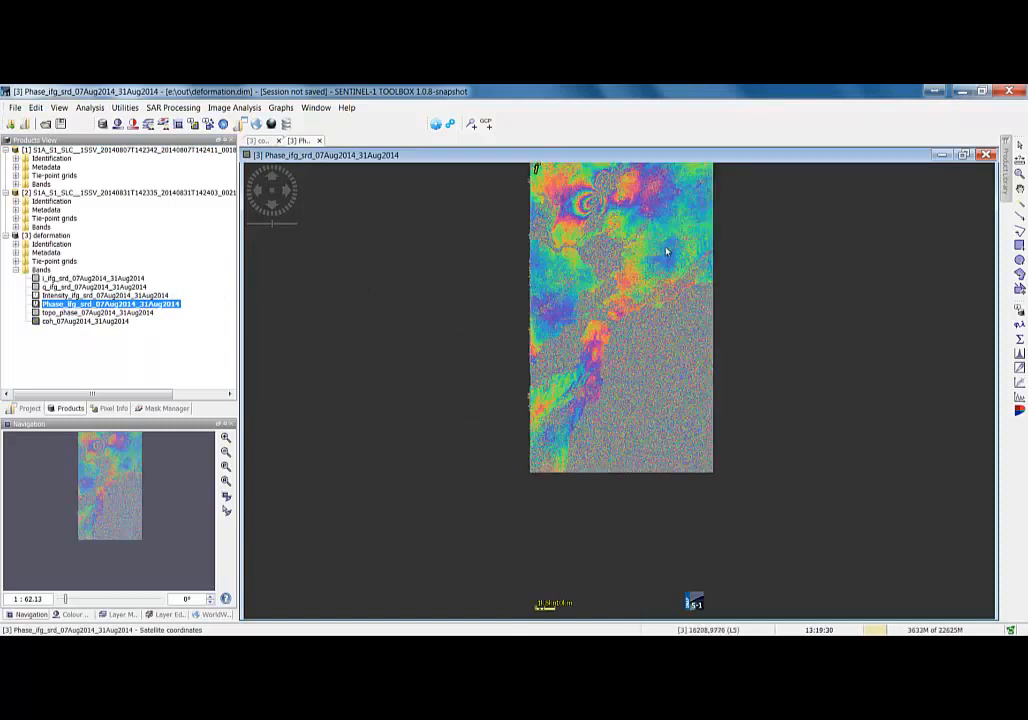
{"action": "left_click_drag", "start_coordinate": [625, 231], "coordinate": [608, 372]}
{"action": "scroll", "coordinate": [608, 372], "scroll_direction": "up", "scroll_amount": 6}
{"action": "scroll", "coordinate": [562, 328], "scroll_direction": "up", "scroll_amount": 5}
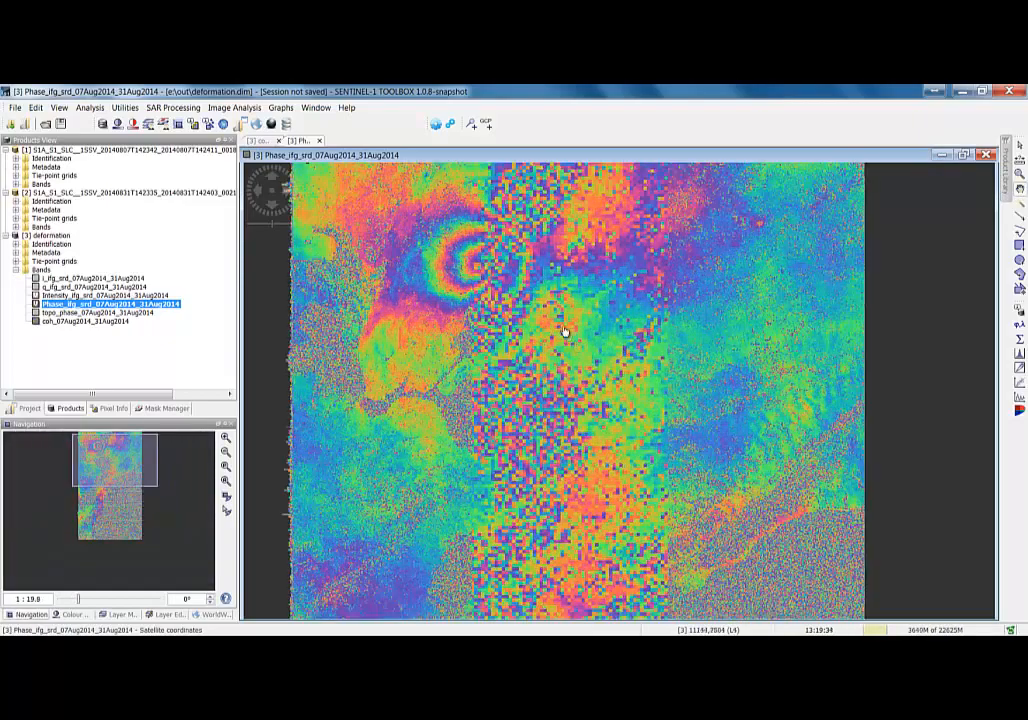
{"action": "scroll", "coordinate": [452, 259], "scroll_direction": "up", "scroll_amount": 5}
{"action": "scroll", "coordinate": [546, 413], "scroll_direction": "down", "scroll_amount": 6}
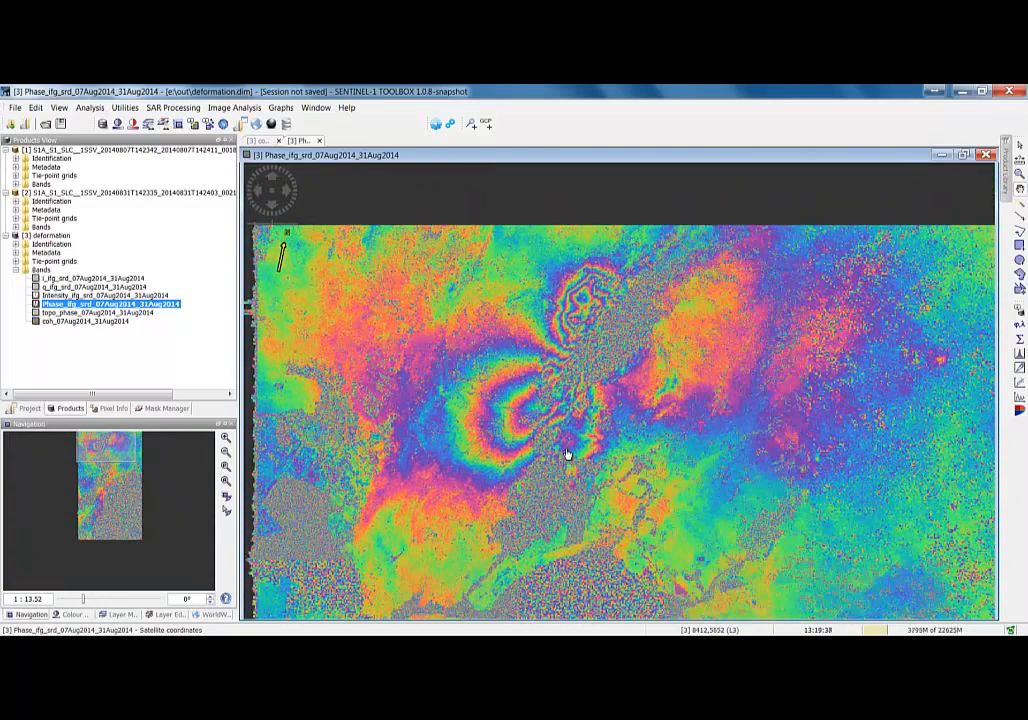
{"action": "scroll", "coordinate": [566, 454], "scroll_direction": "up", "scroll_amount": 2}
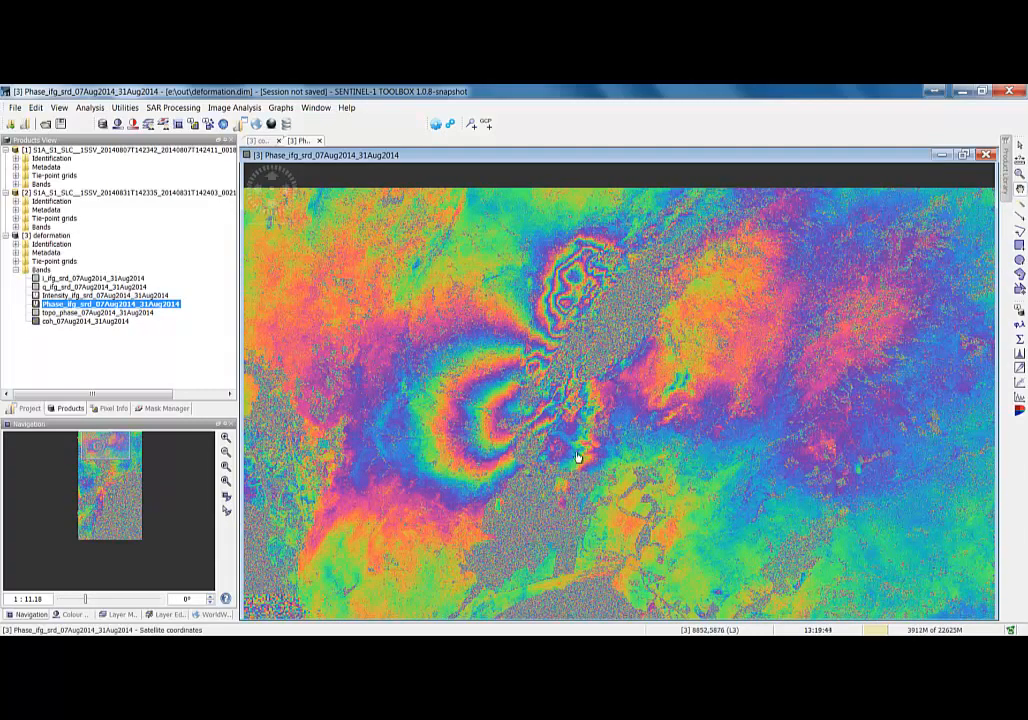
{"action": "left_click_drag", "start_coordinate": [577, 477], "coordinate": [575, 440]}
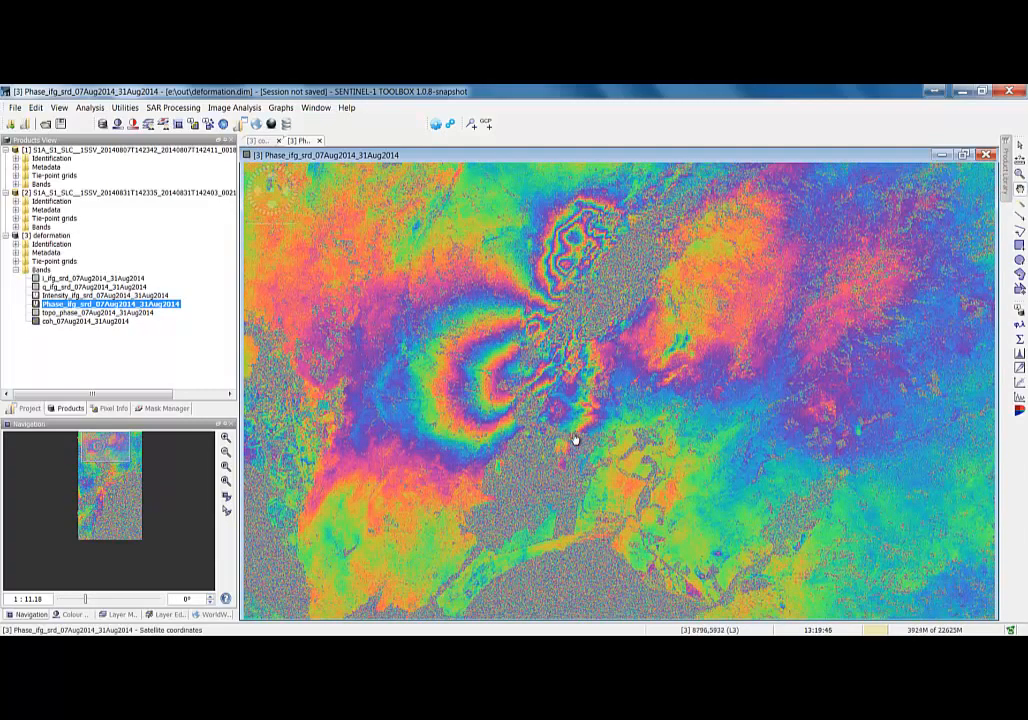